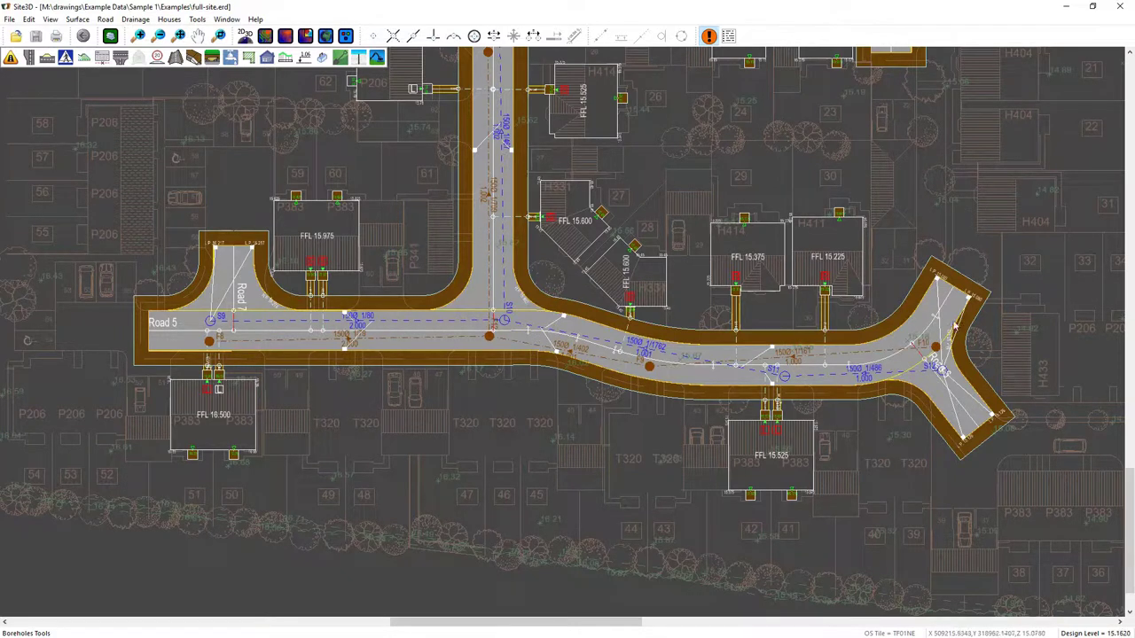
- Show the Road 5 long section in an enlarged lower panel, zoomed and centred on the profile
{"action": "left_click", "coordinate": [10, 58]}
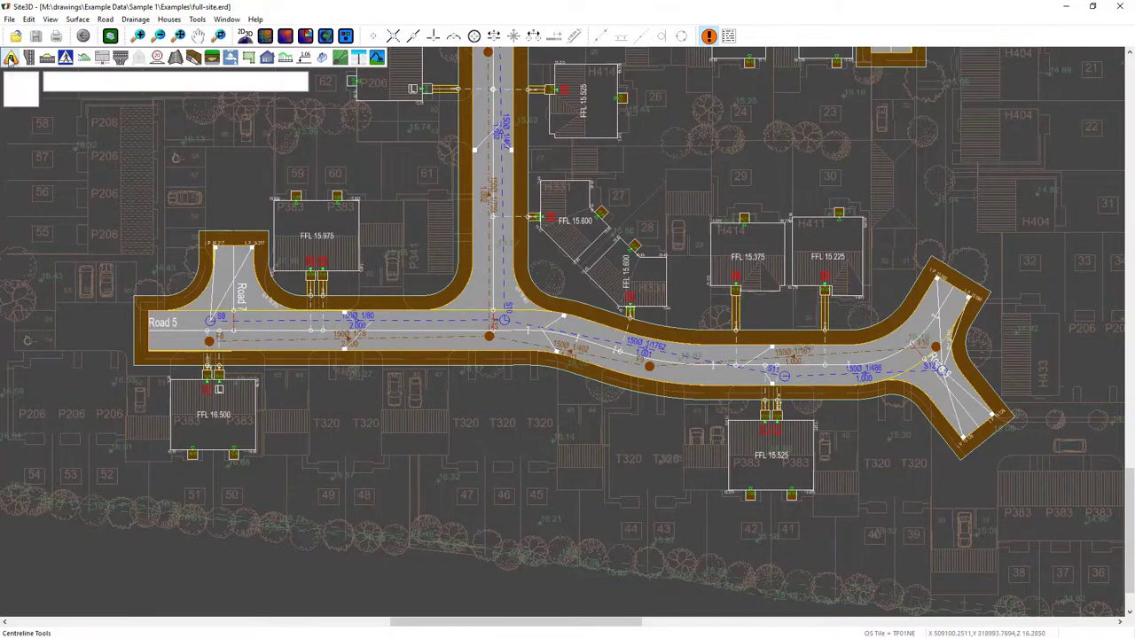
{"action": "left_click", "coordinate": [169, 83]}
{"action": "left_click", "coordinate": [445, 335]}
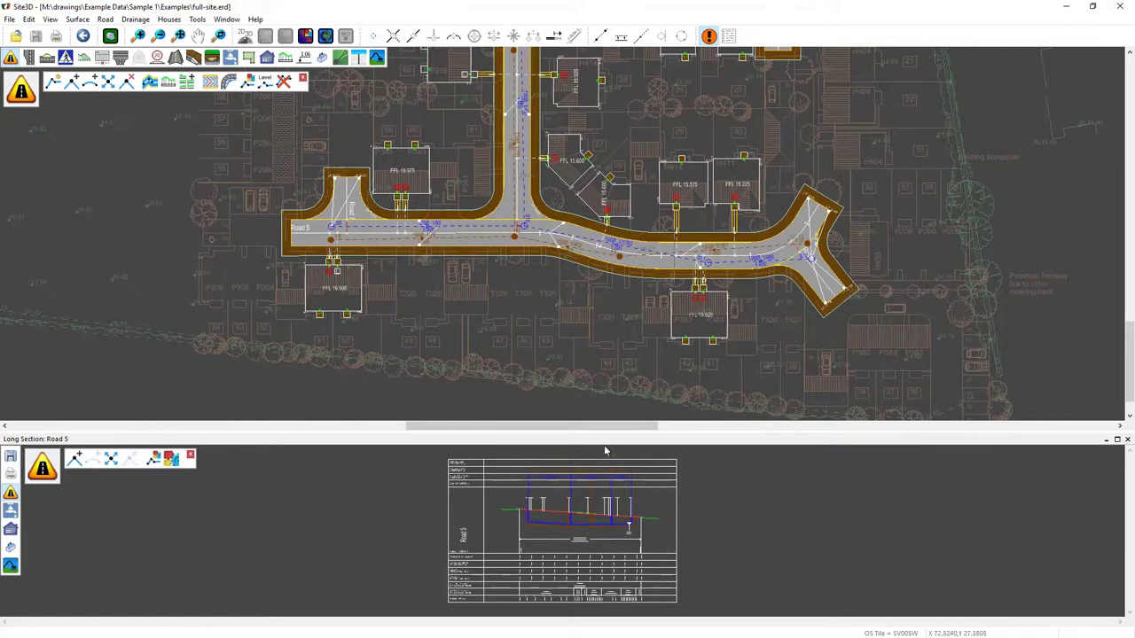
{"action": "left_click_drag", "start_coordinate": [584, 432], "coordinate": [585, 346]}
{"action": "scroll", "coordinate": [603, 483], "scroll_direction": "up", "scroll_amount": 5}
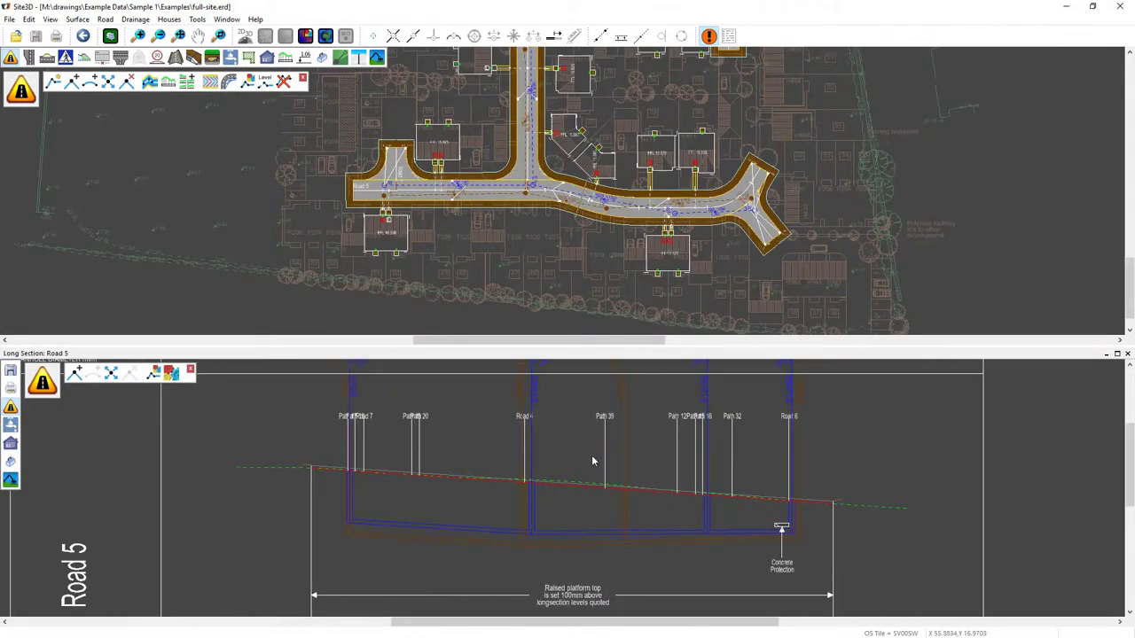
{"action": "middle_click_drag", "start_coordinate": [579, 463], "coordinate": [576, 476]}
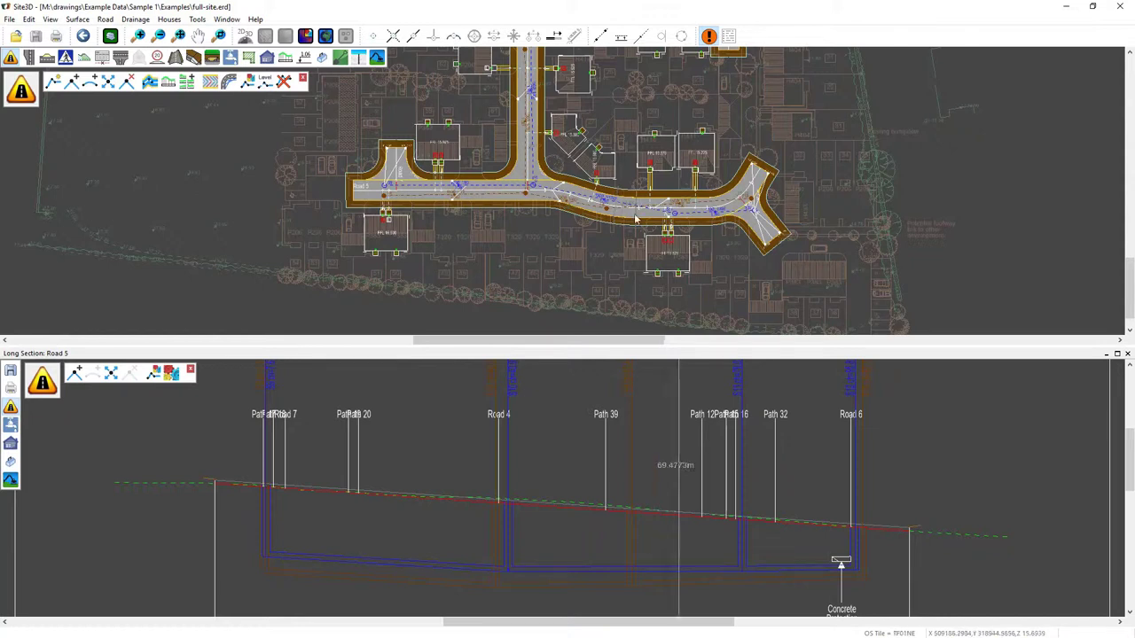
- Start a vertex-snapped two-point construction line at a 1:-40 falling gradient
{"action": "left_click", "coordinate": [602, 39]}
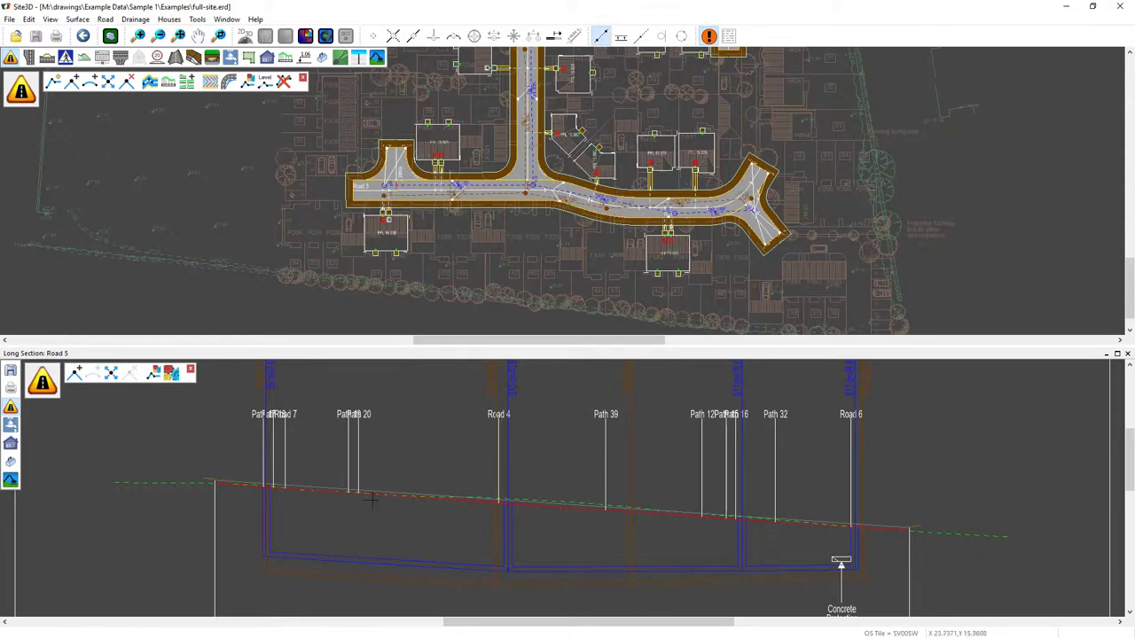
{"action": "left_click", "coordinate": [374, 37]}
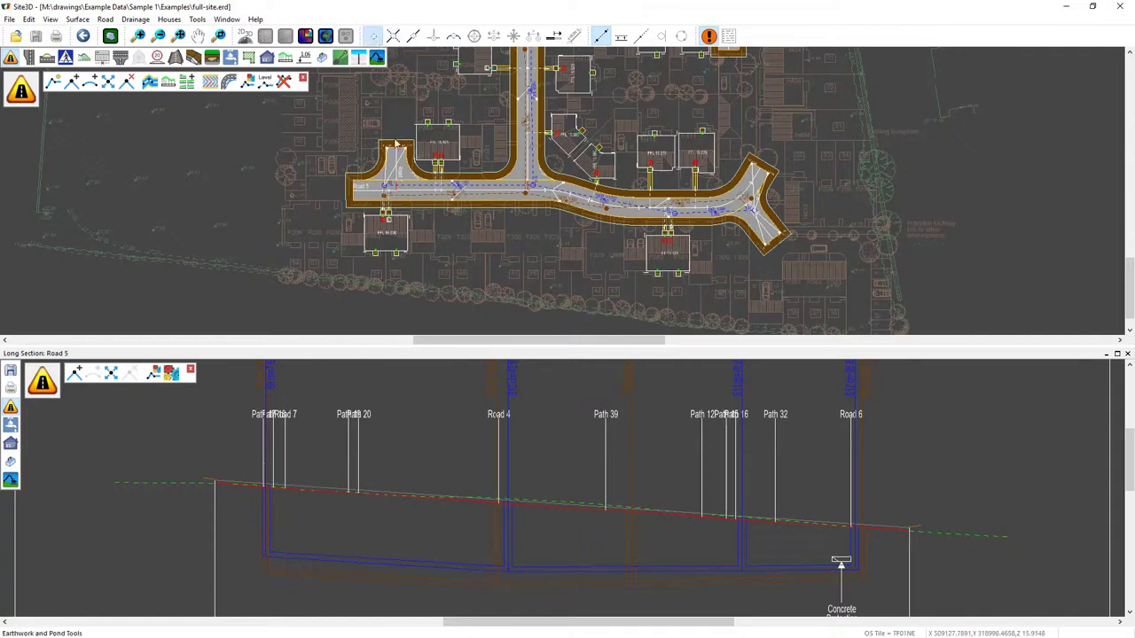
{"action": "right_click", "coordinate": [434, 462]}
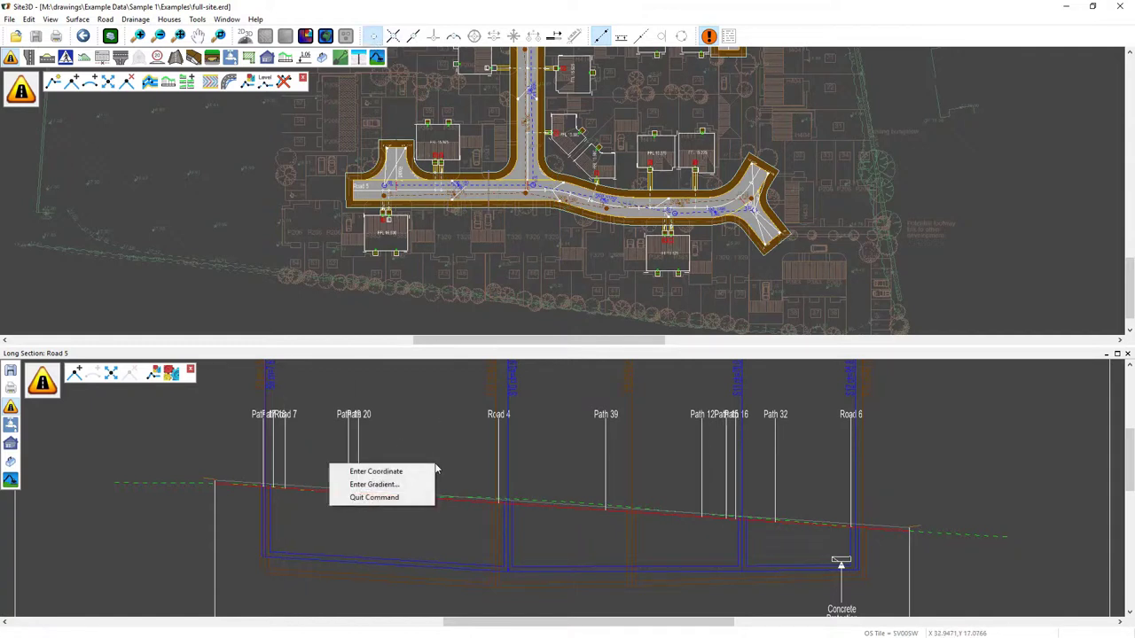
{"action": "left_click", "coordinate": [386, 485]}
{"action": "left_click", "coordinate": [529, 316]}
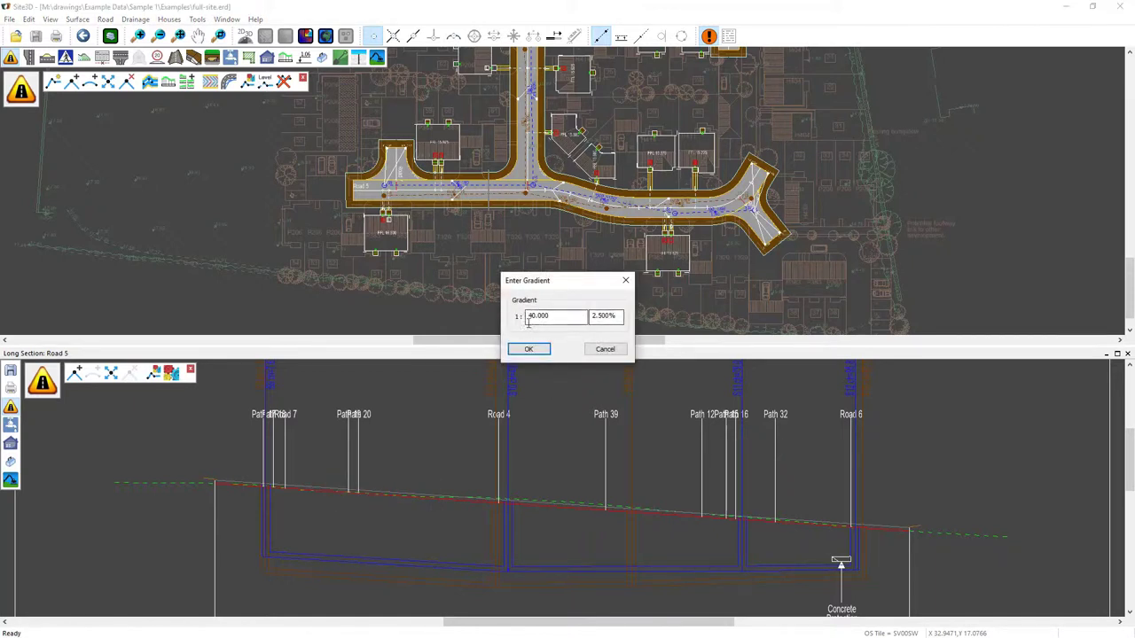
{"action": "type", "text": "-"}
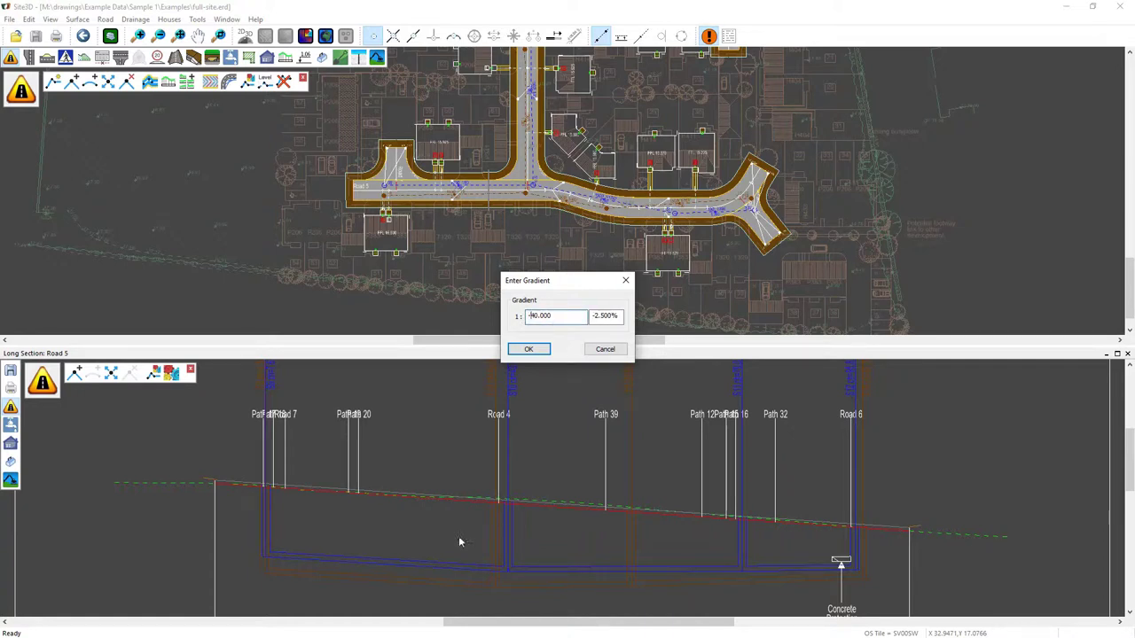
{"action": "left_click", "coordinate": [529, 349]}
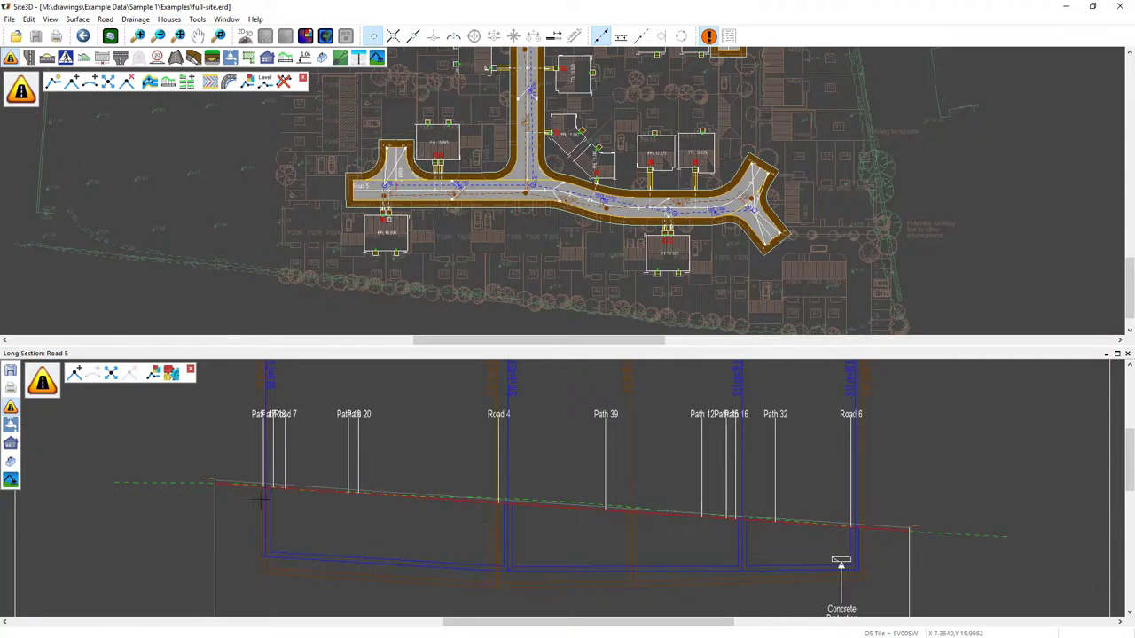
- Fix the 1:40 falling construction line in place, abandoning a stray second line start
{"action": "left_click", "coordinate": [213, 485]}
{"action": "left_click", "coordinate": [908, 531]}
{"action": "key", "text": "Escape"}
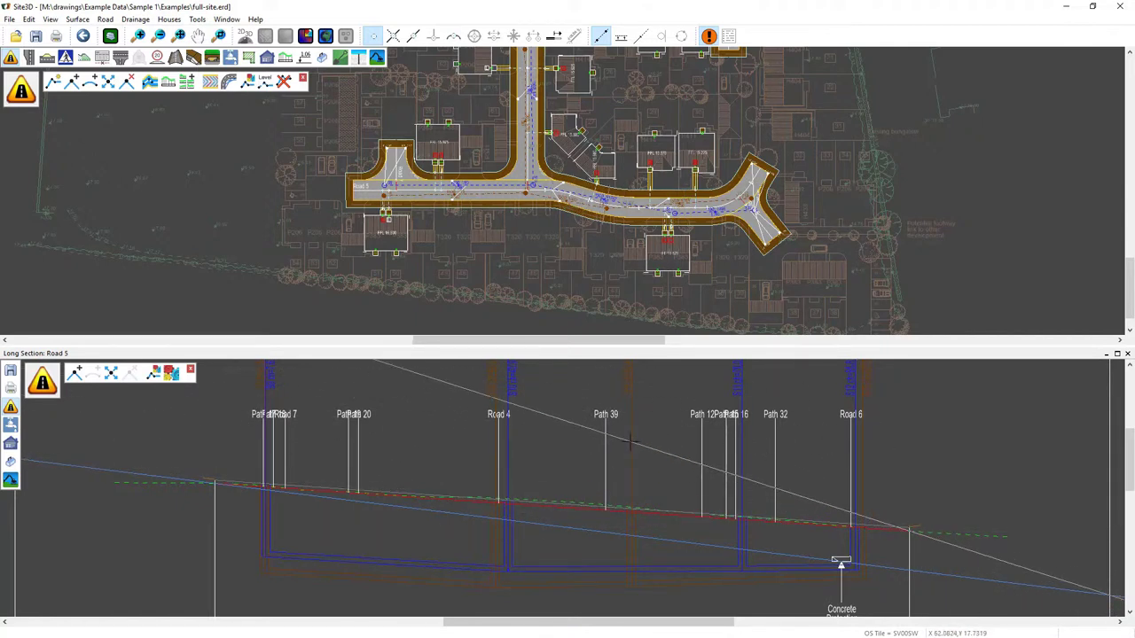
- Change the new construction line's gradient from 40 to 1:80
{"action": "right_click", "coordinate": [529, 443]}
{"action": "left_click", "coordinate": [602, 463]}
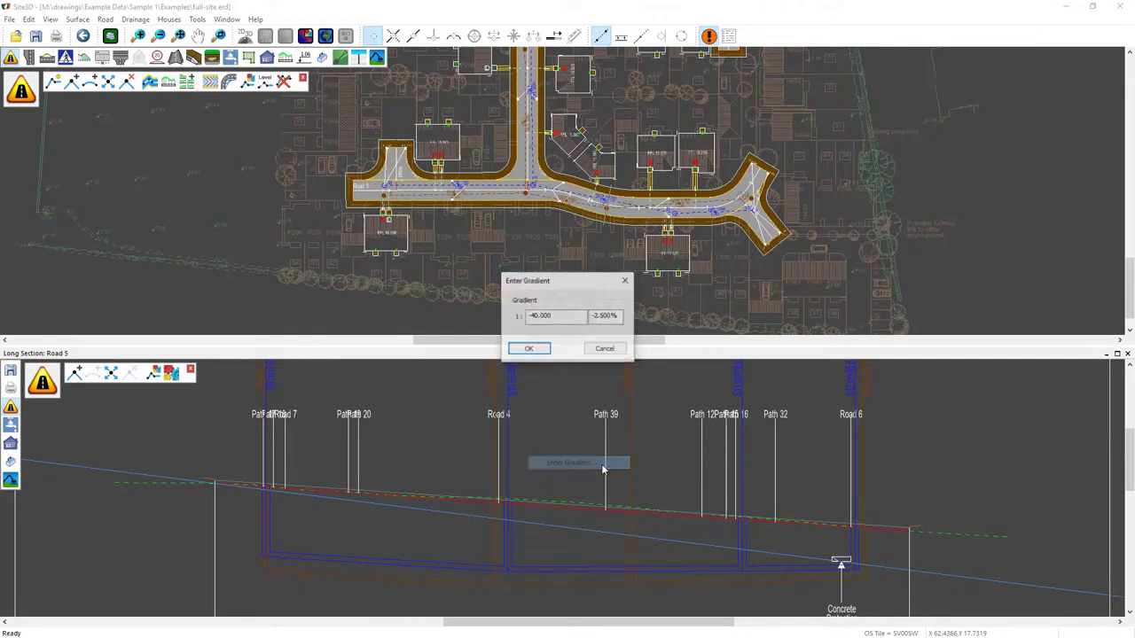
{"action": "left_click_drag", "start_coordinate": [536, 316], "coordinate": [502, 321]}
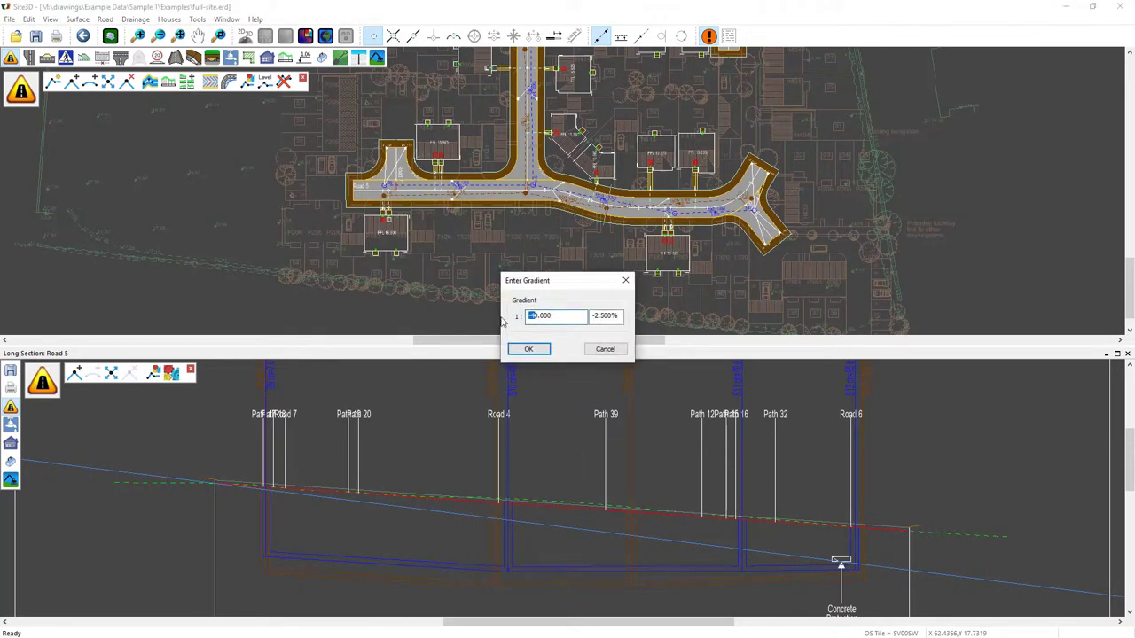
{"action": "type", "text": "8"}
- Add the 1:80 rising line and a 0.3 offset construction line below the Road 5 profile
{"action": "left_click", "coordinate": [529, 350]}
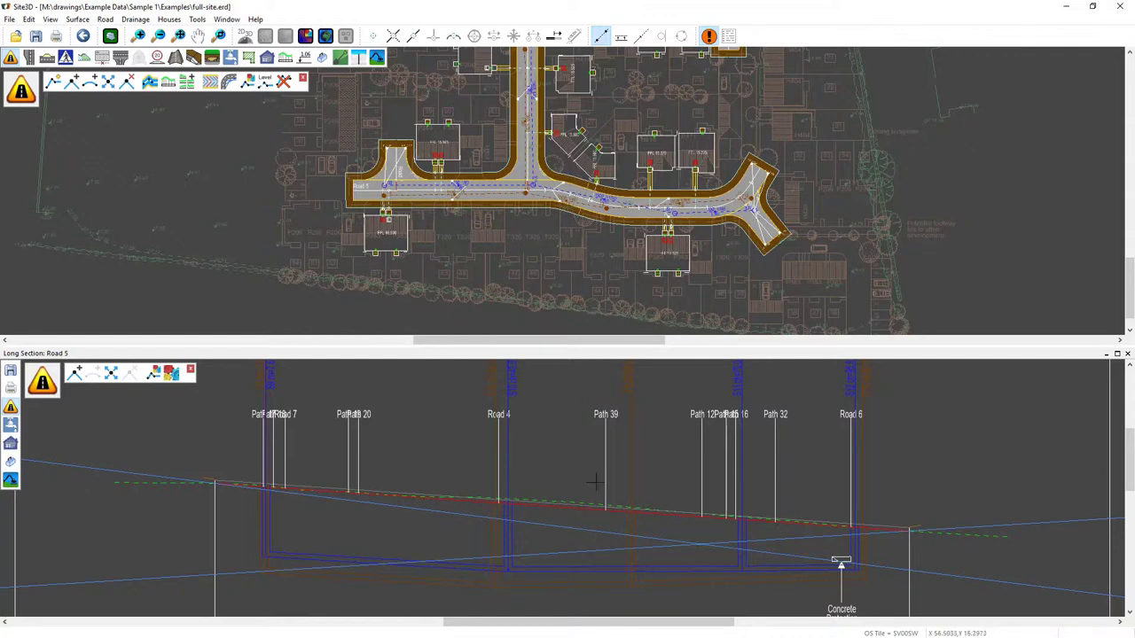
{"action": "left_click", "coordinate": [622, 37]}
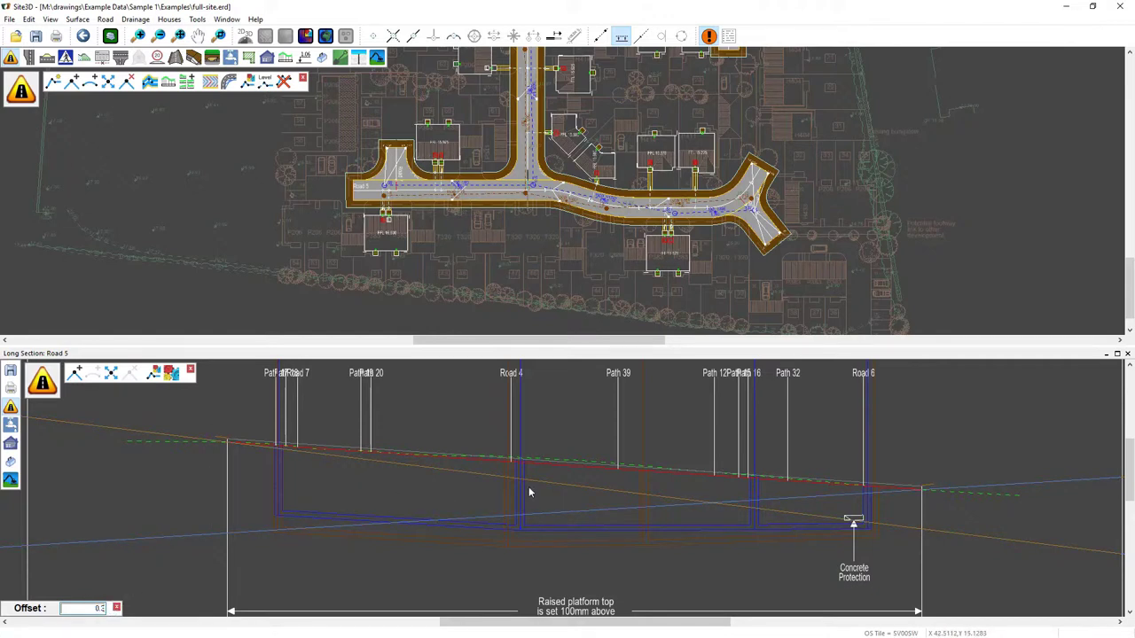
{"action": "left_click", "coordinate": [586, 466]}
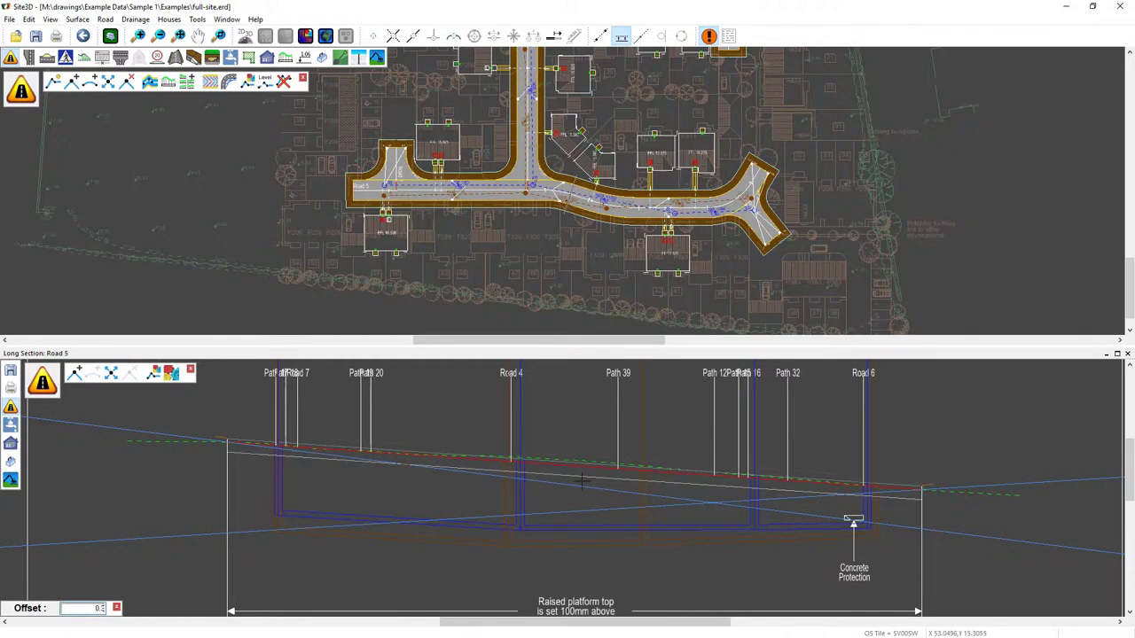
{"action": "left_click", "coordinate": [593, 501]}
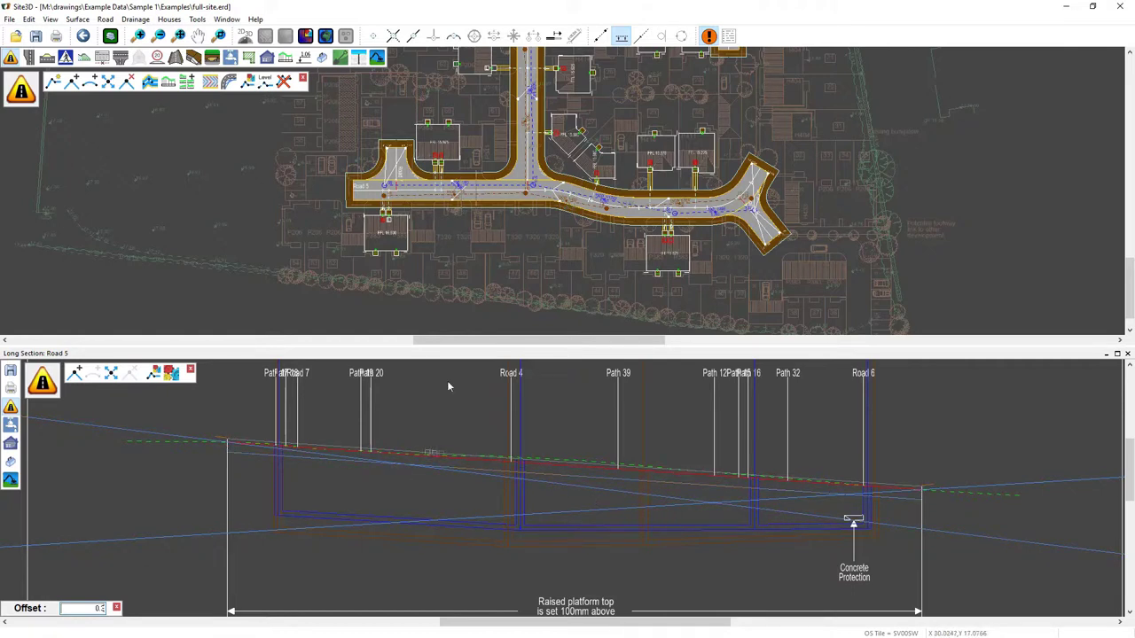
- Add Road 5 profile points at the construction-line intersections, snapping to intersections, lowering the middle
{"action": "key", "text": "Escape"}
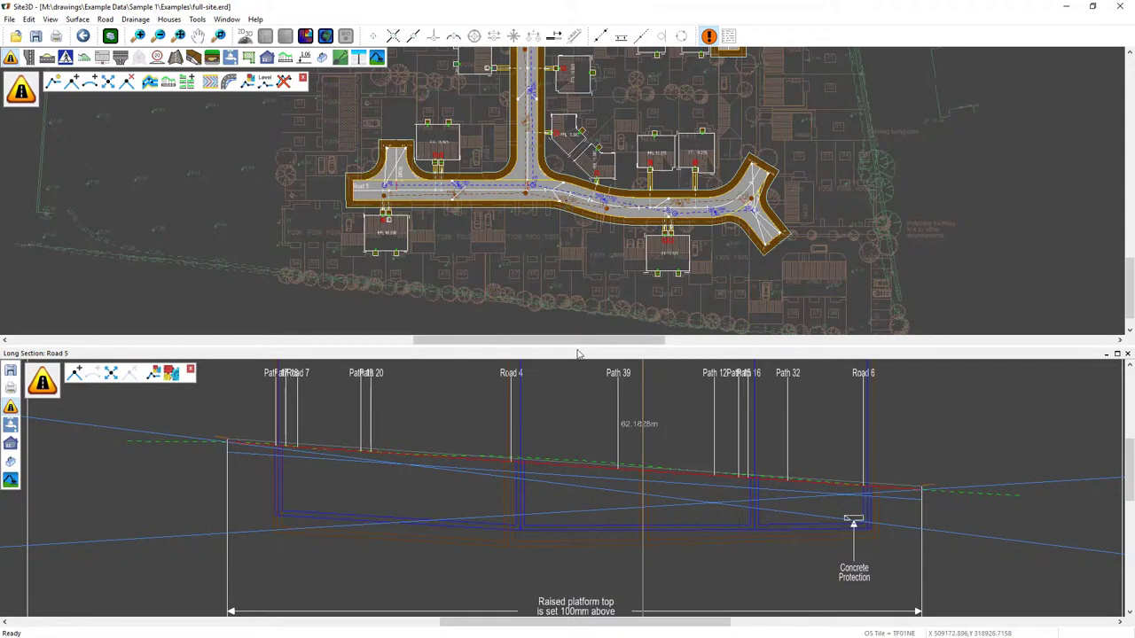
{"action": "left_click", "coordinate": [396, 40]}
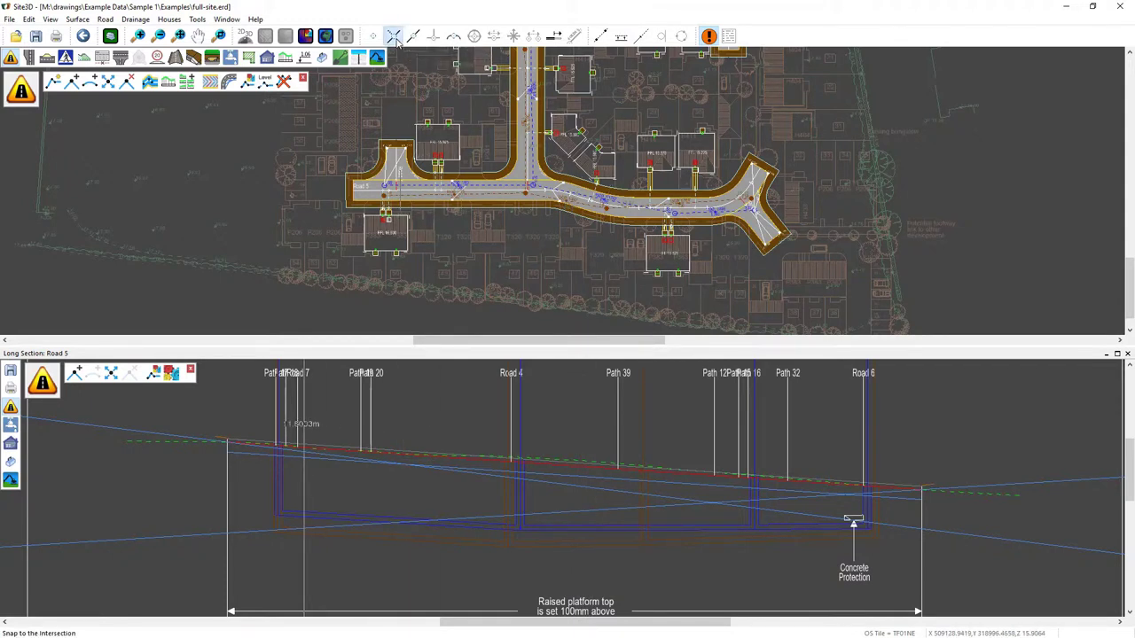
{"action": "left_click", "coordinate": [74, 373]}
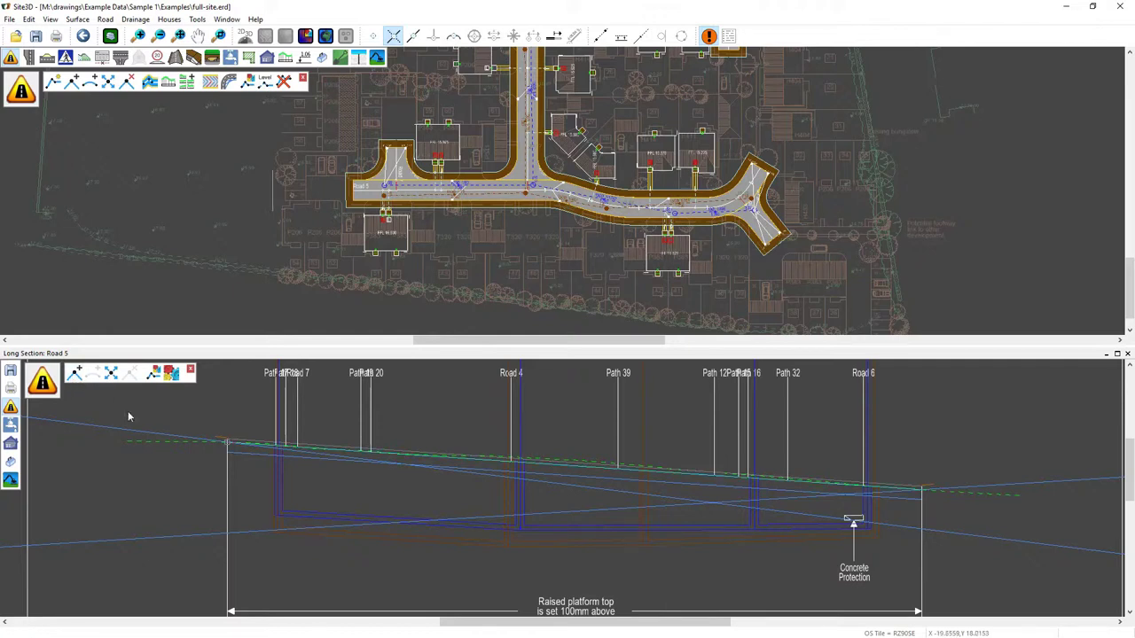
{"action": "left_click", "coordinate": [404, 463]}
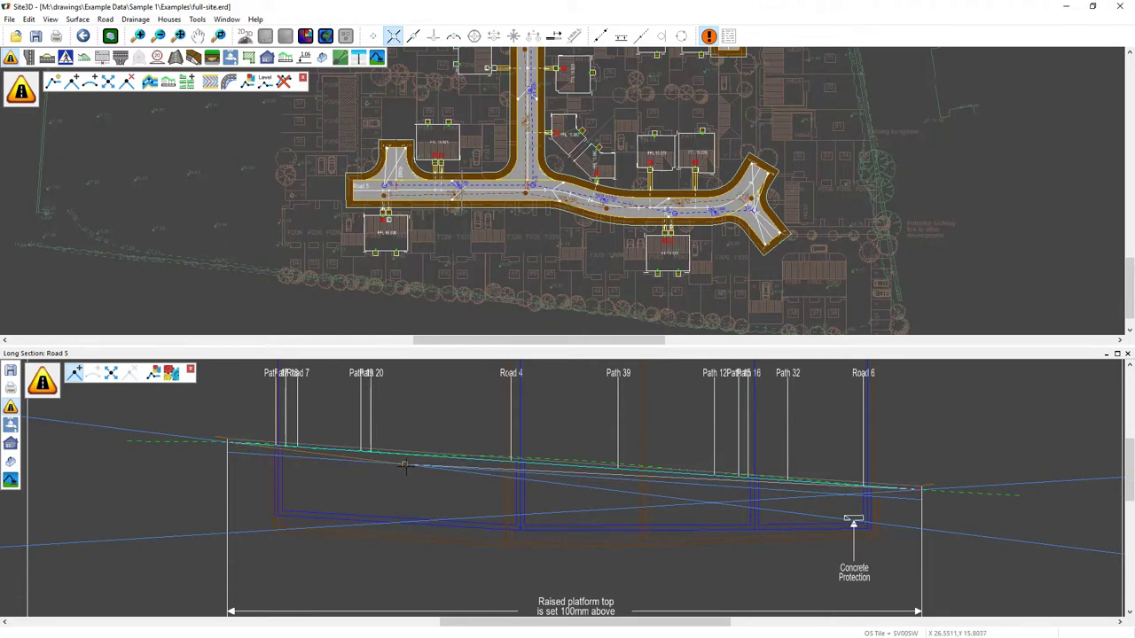
{"action": "left_click", "coordinate": [404, 465]}
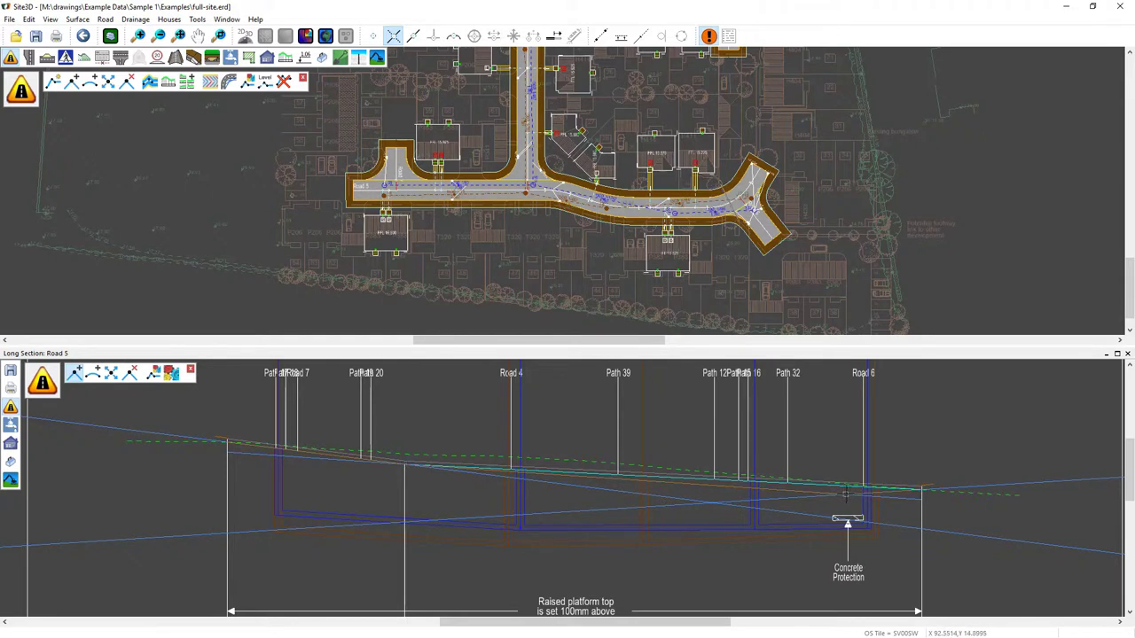
{"action": "left_click", "coordinate": [846, 493]}
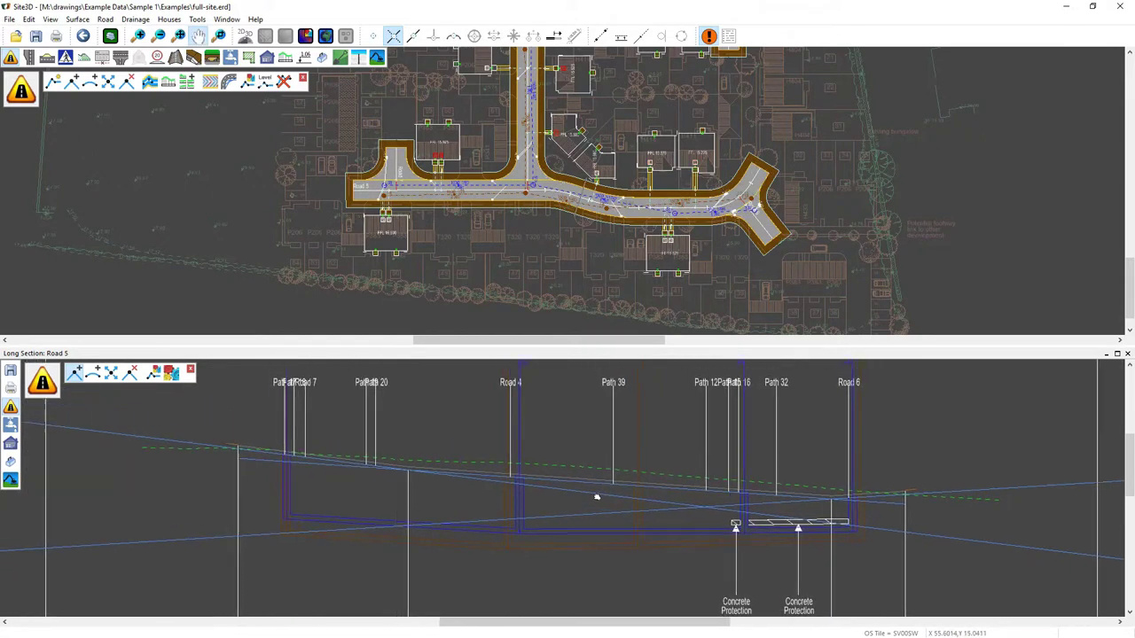
- Close the profile editing toolbar and bring back the Centreline Tools
{"action": "left_click", "coordinate": [190, 371]}
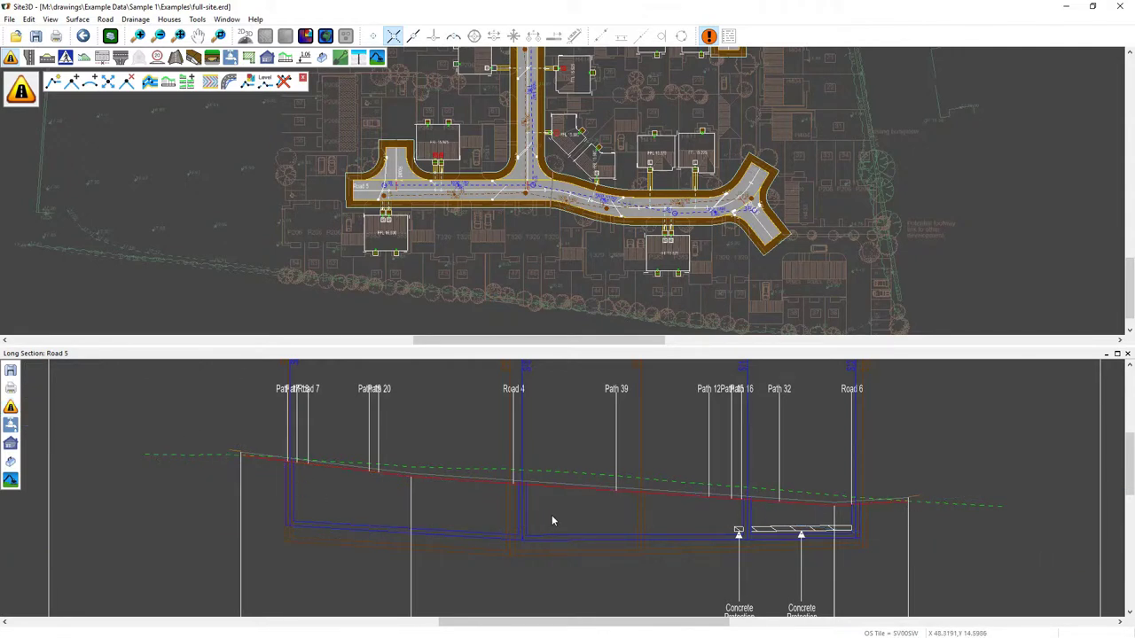
{"action": "left_click", "coordinate": [11, 407]}
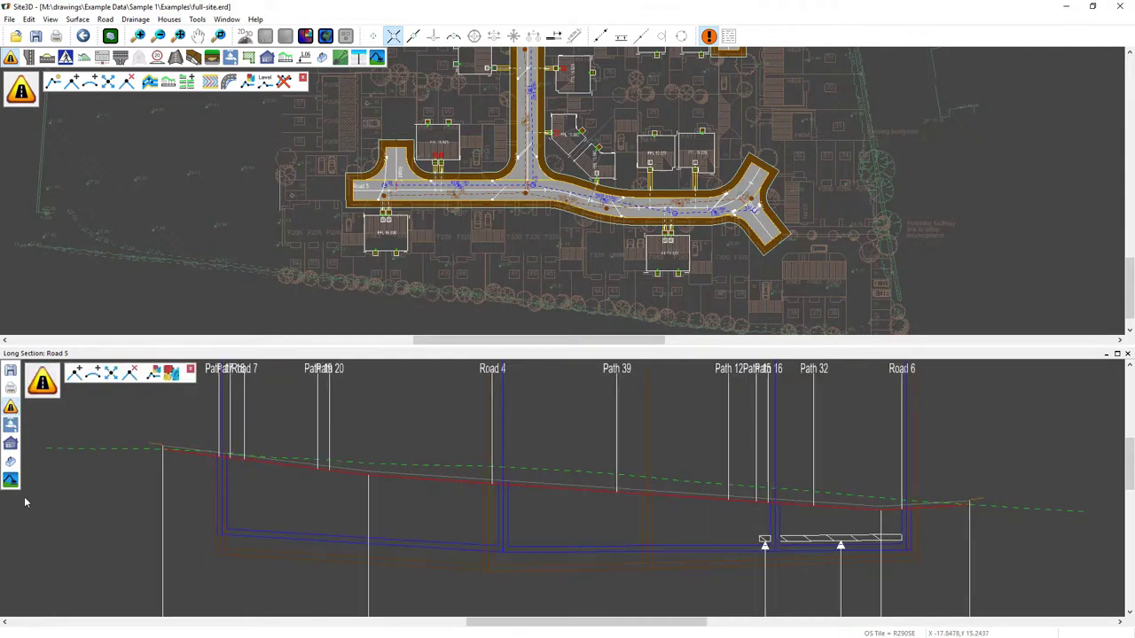